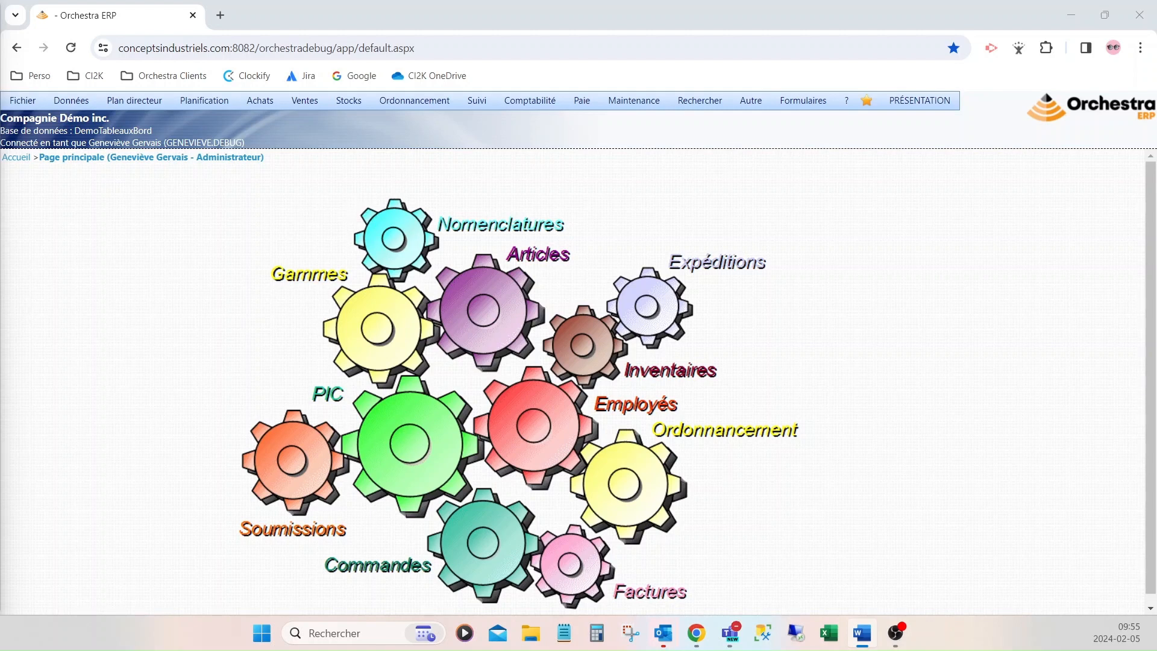
Go to Données > Gestion des employés > Employés
click(71, 100)
mouse_move(115, 140)
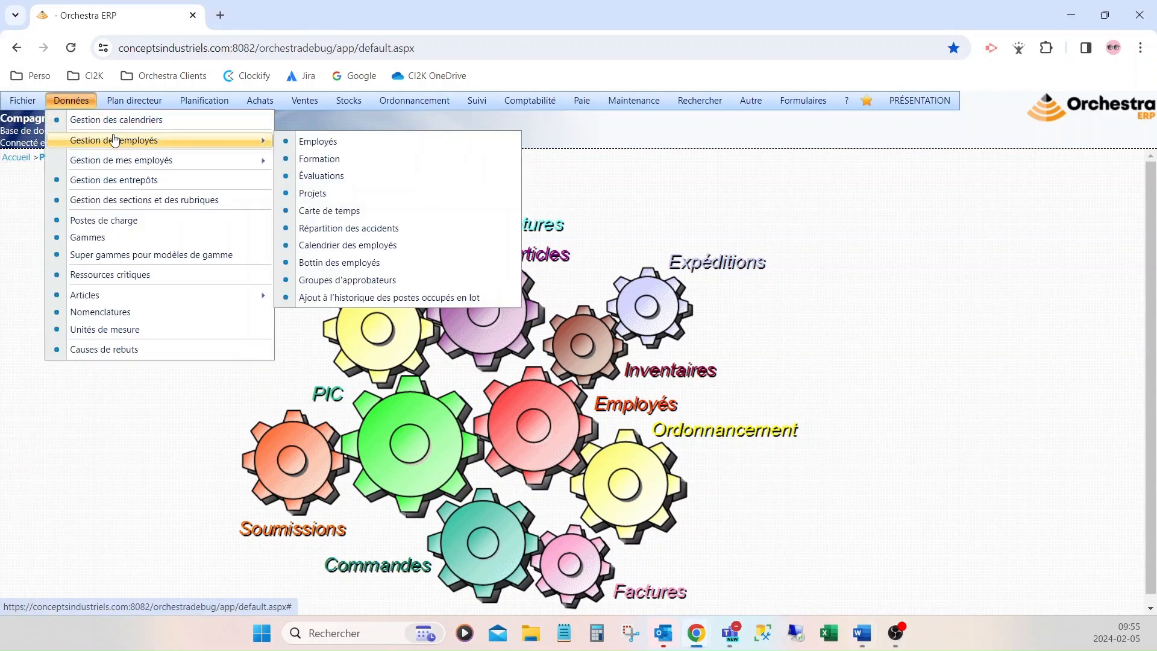
click(313, 144)
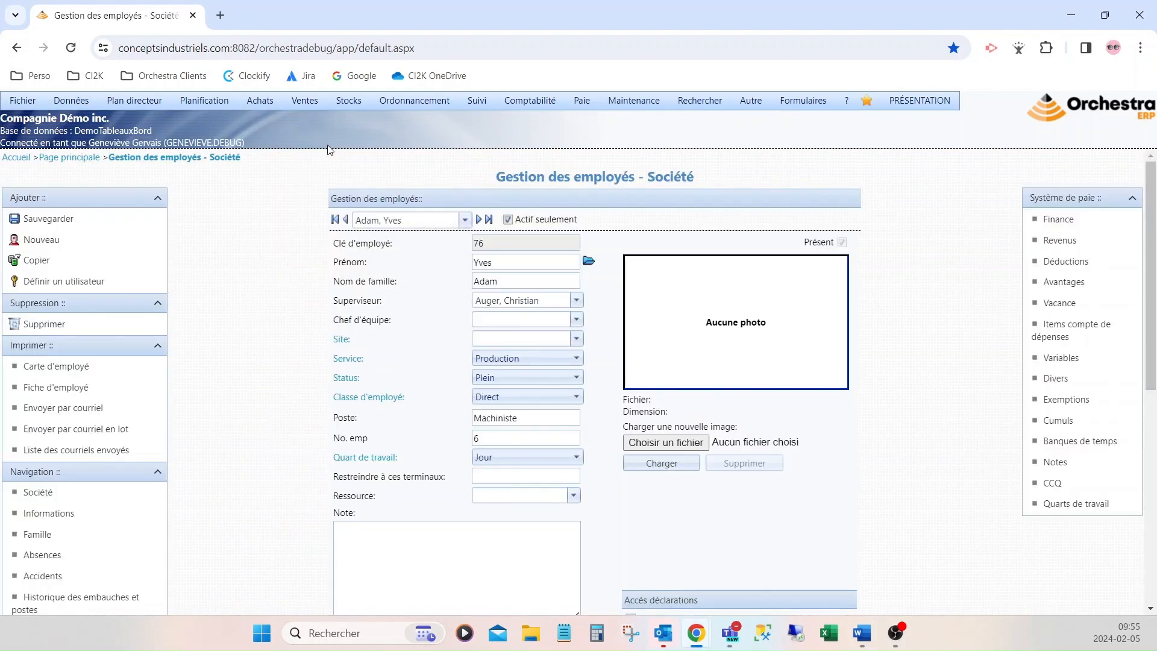
Load the target employee's record (key 720, Production service) and check its Actif status
click(422, 219)
key(BackSpace)
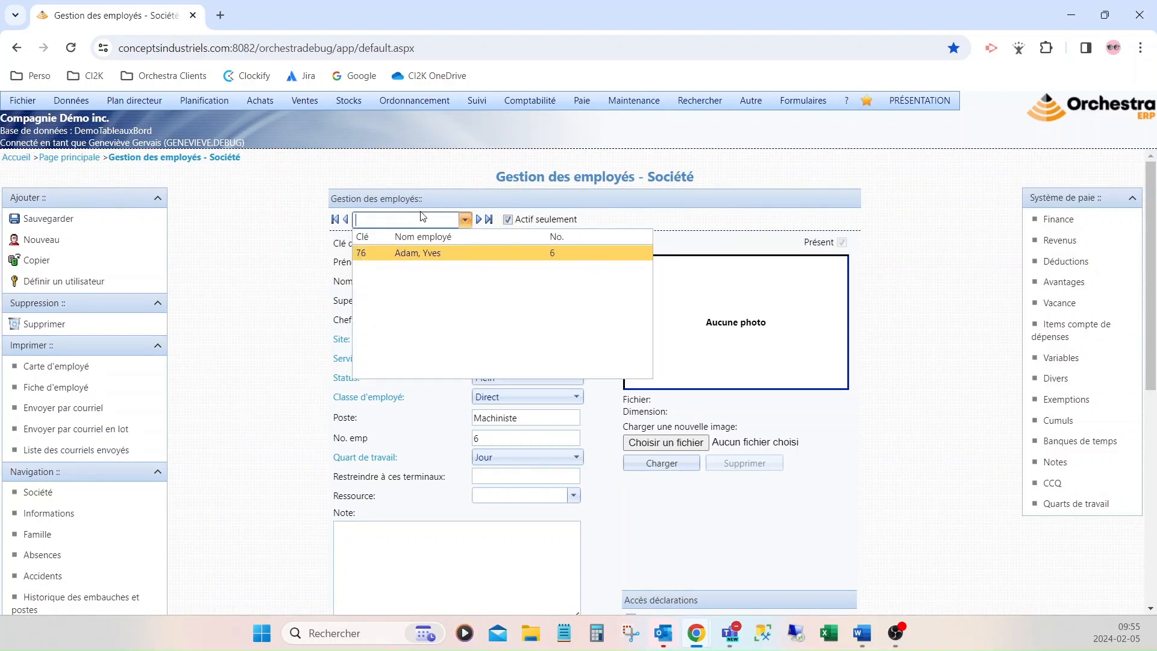
text(gaé)
click(432, 254)
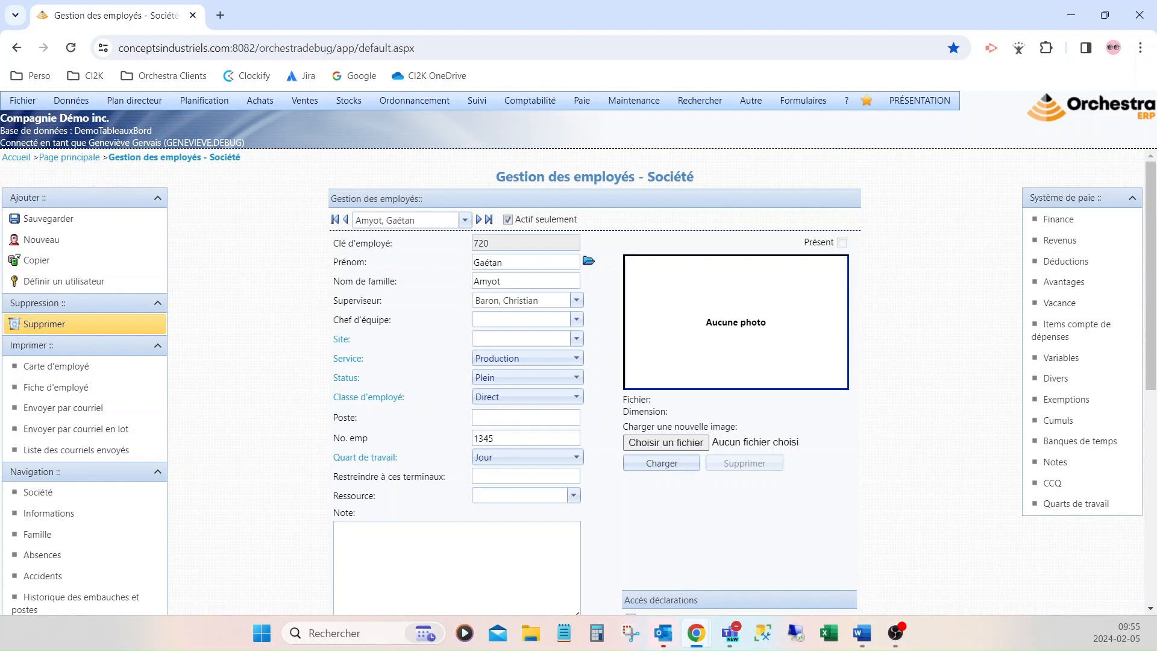
scroll(386, 516, down, 3)
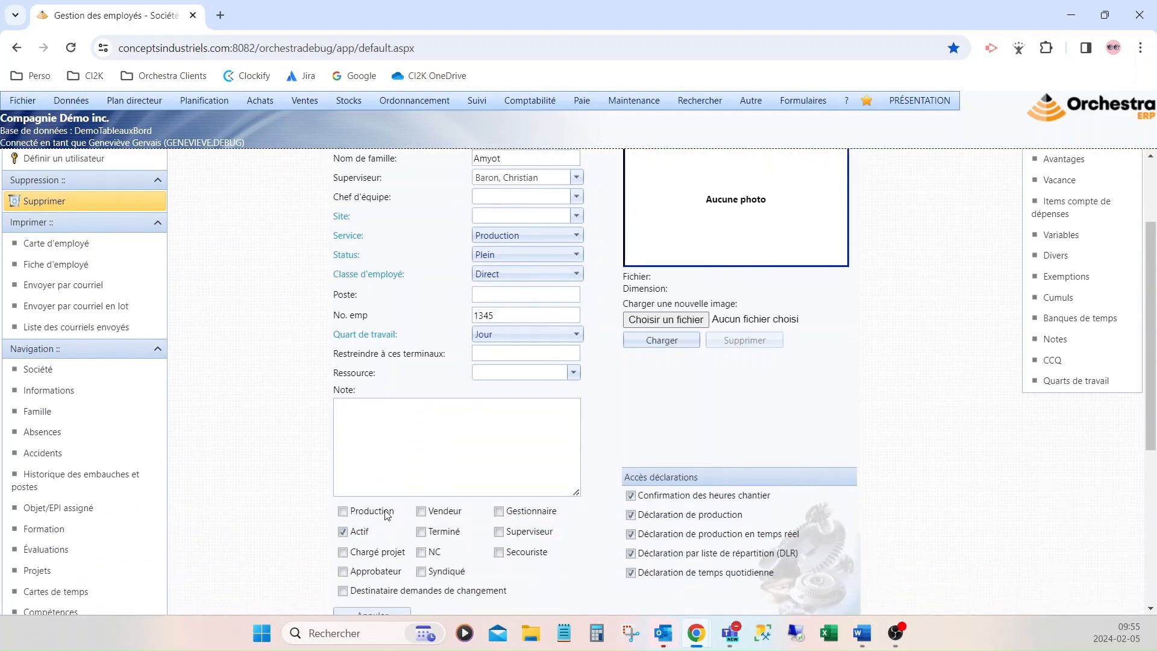
drag(369, 429, 349, 431)
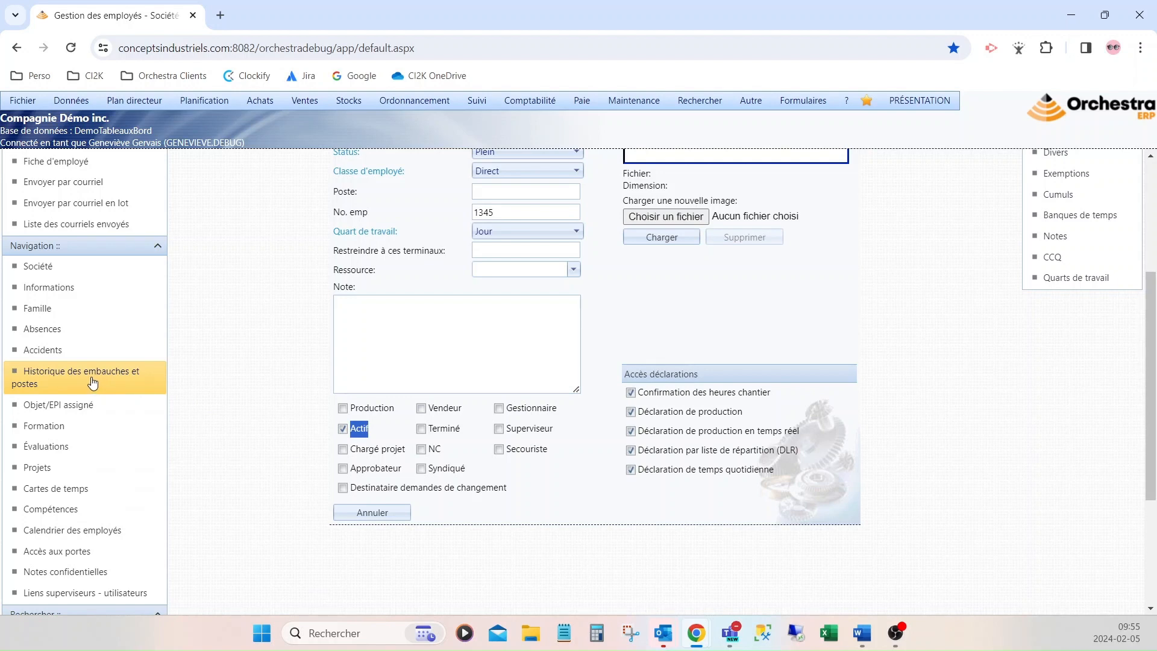
scroll(225, 393, up, 4)
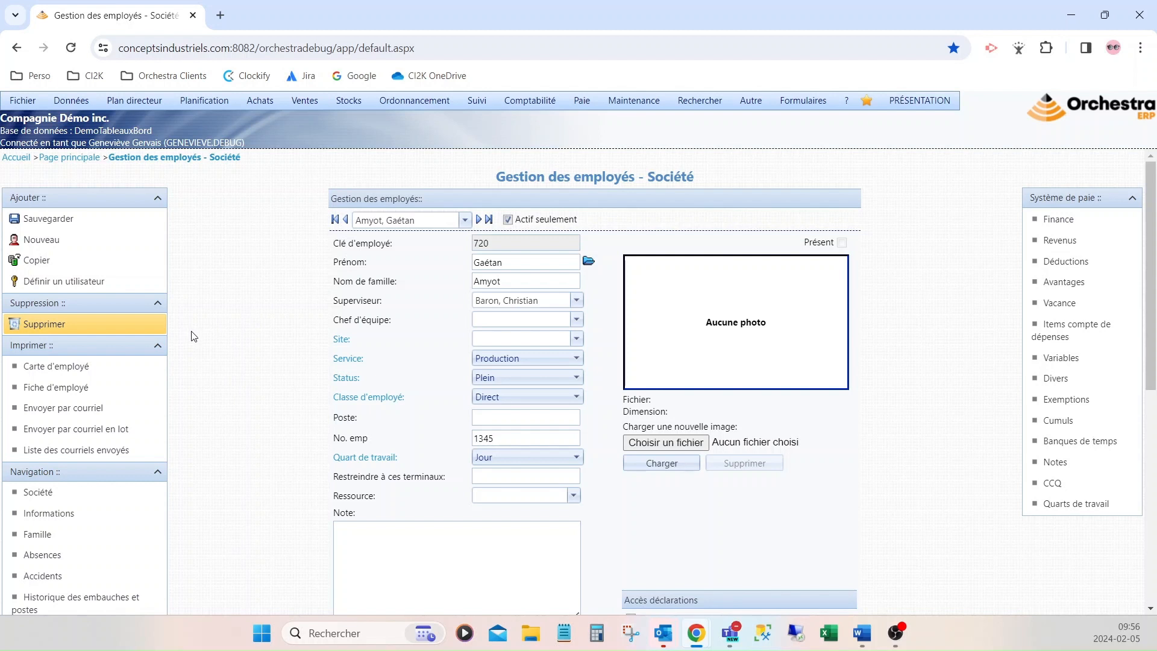
click(68, 521)
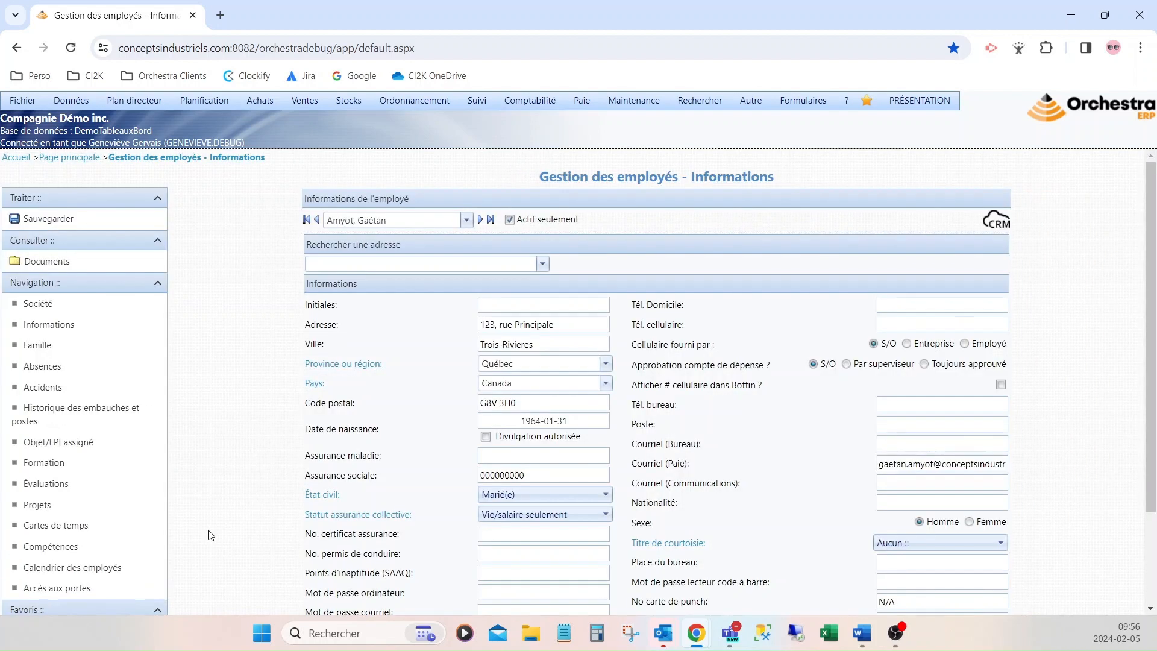
scroll(837, 514, down, 2)
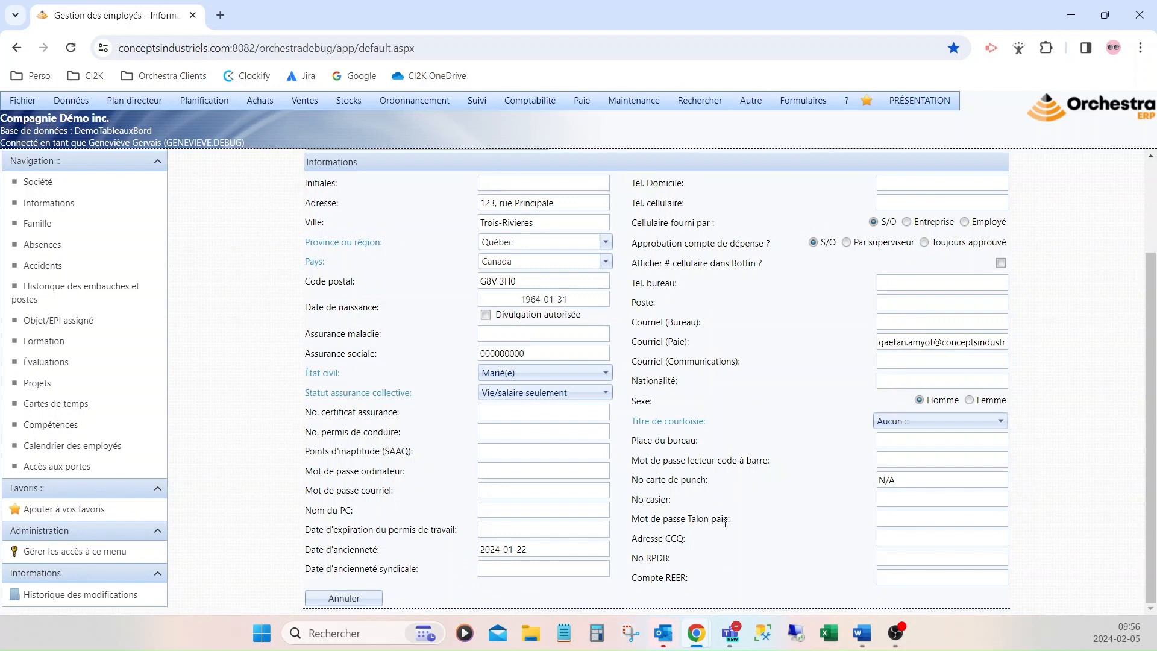
click(899, 521)
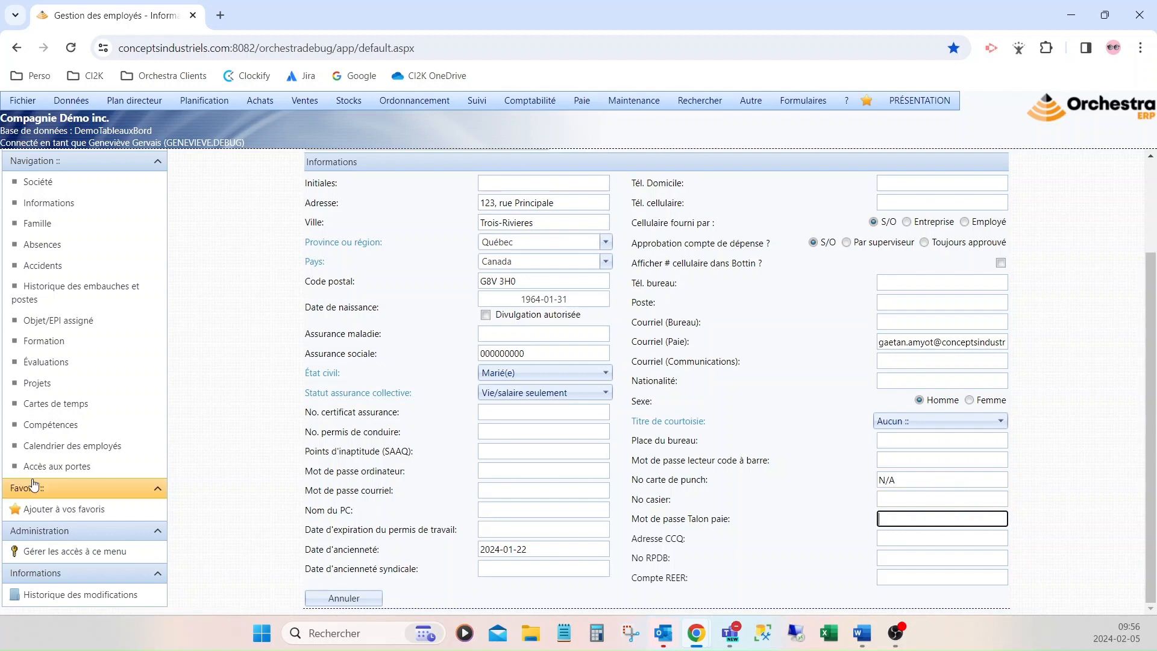
scroll(248, 274, up, 2)
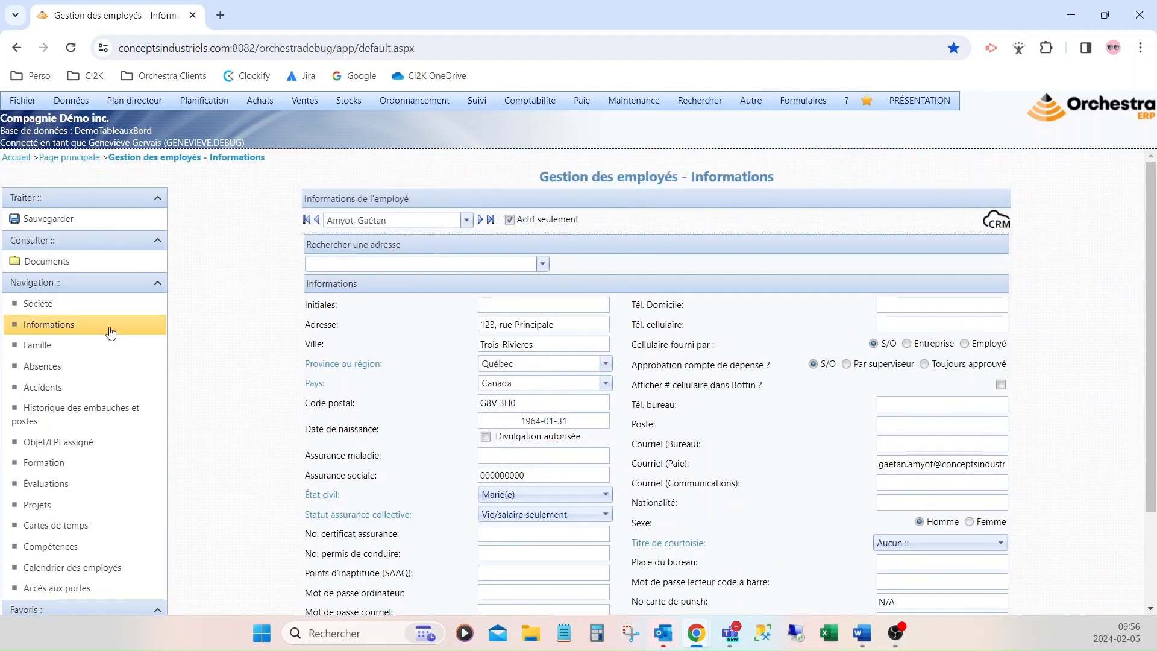
click(74, 310)
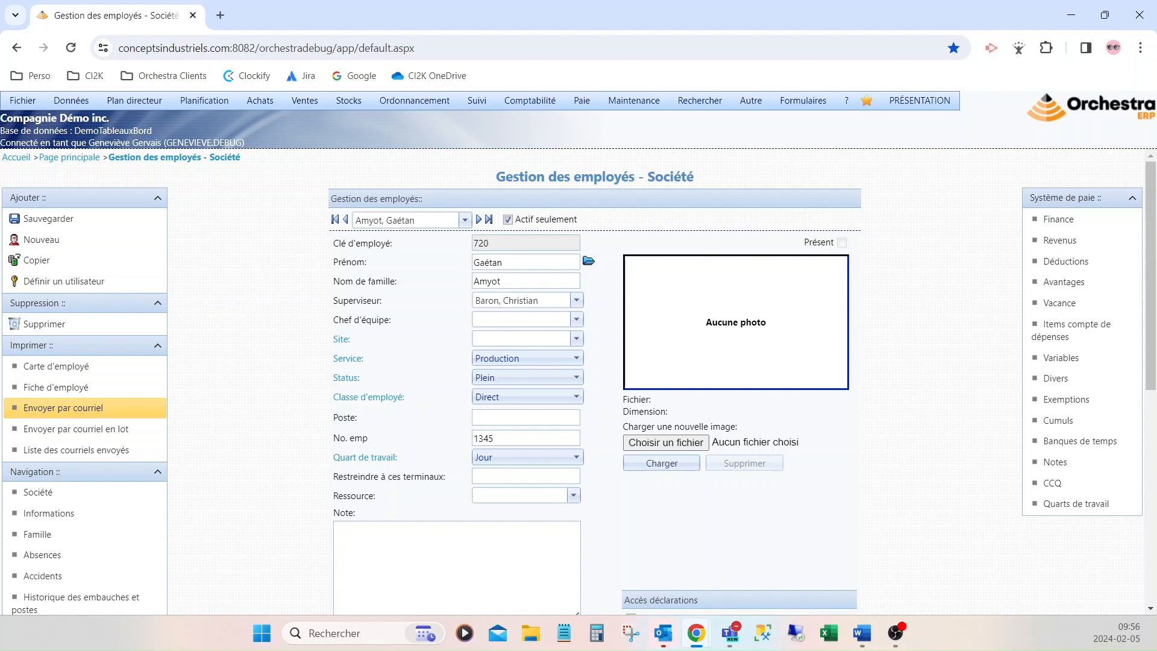
Look over Revenus, Déductions and Avantages, then show the Finance page where payment is Chèque
click(1089, 248)
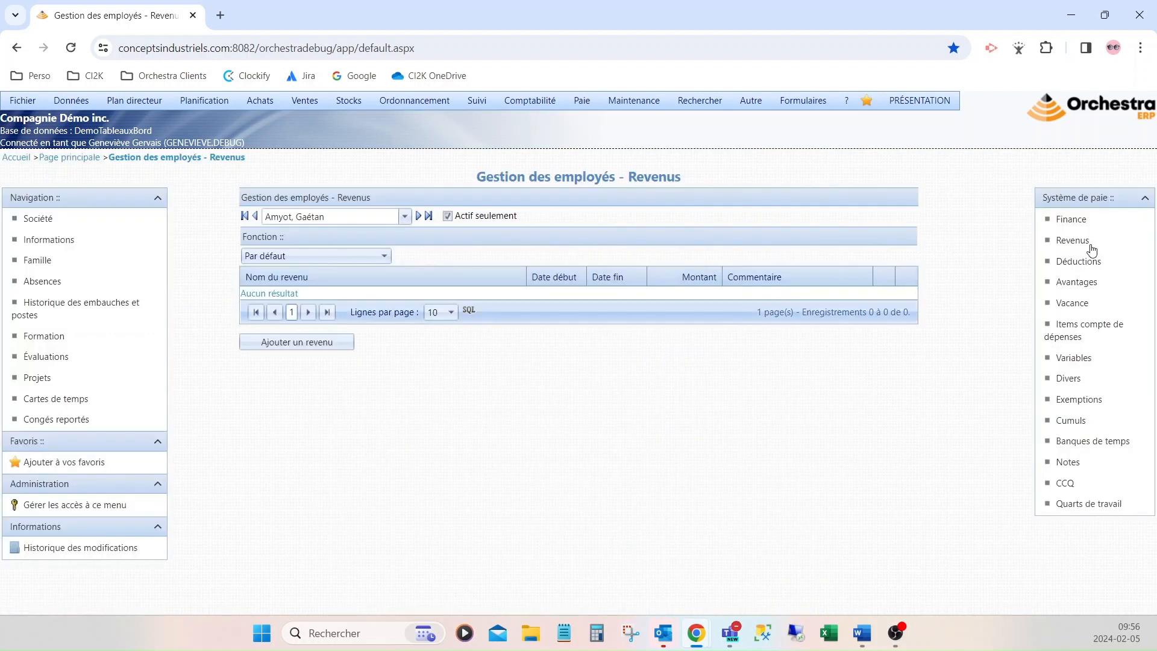
click(1082, 264)
click(1082, 291)
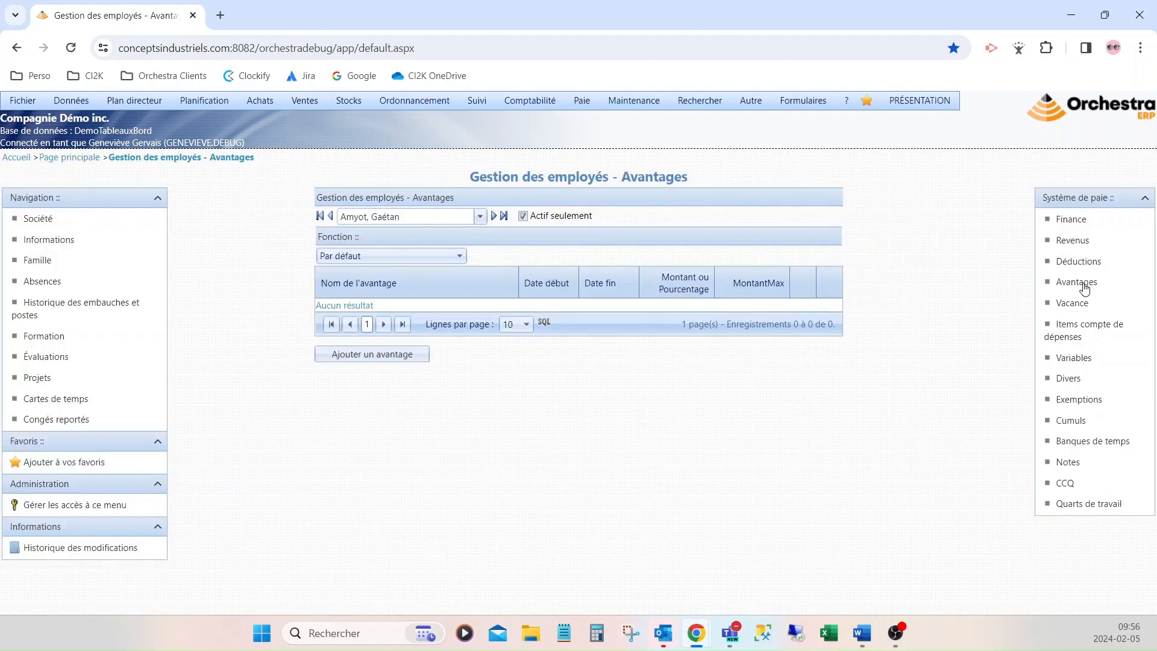
click(1084, 223)
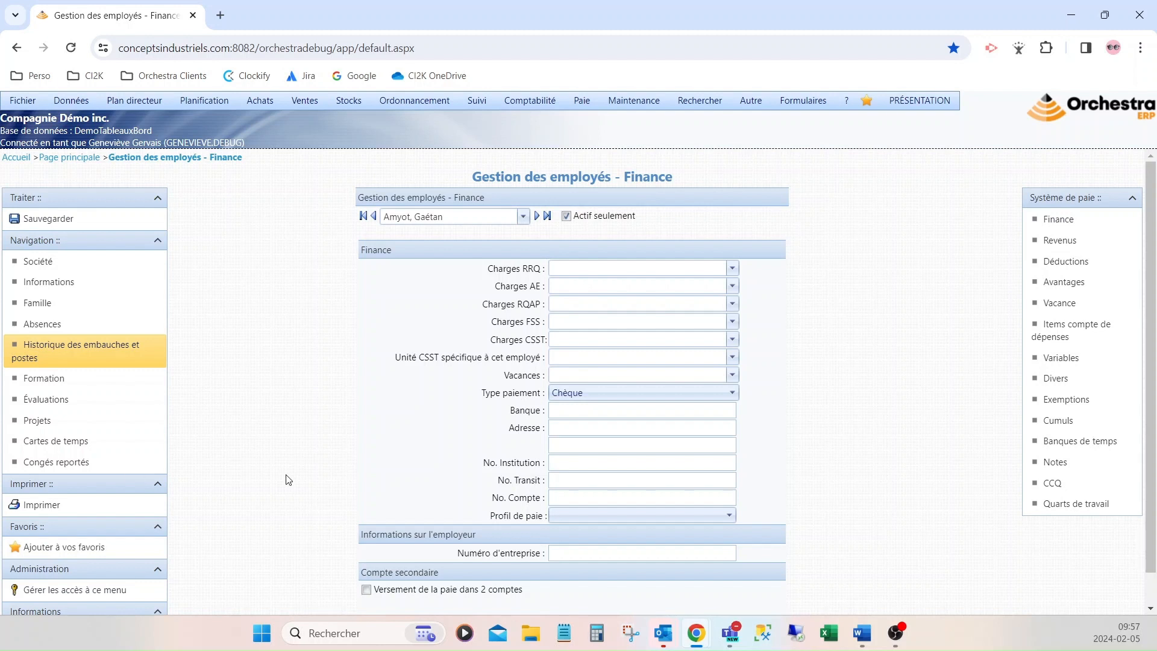
scroll(569, 563, down, 1)
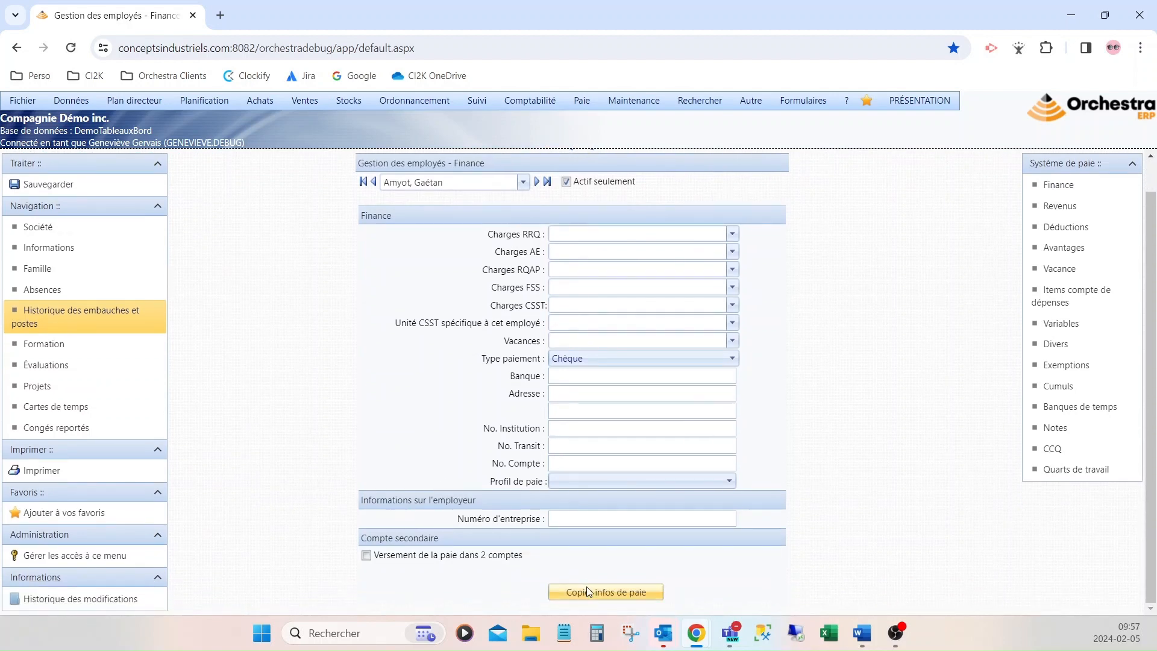
Copy the model employee's pay info, filling charge accounts from RRQ 4050-4052 to Vacances 4050-4050
click(601, 595)
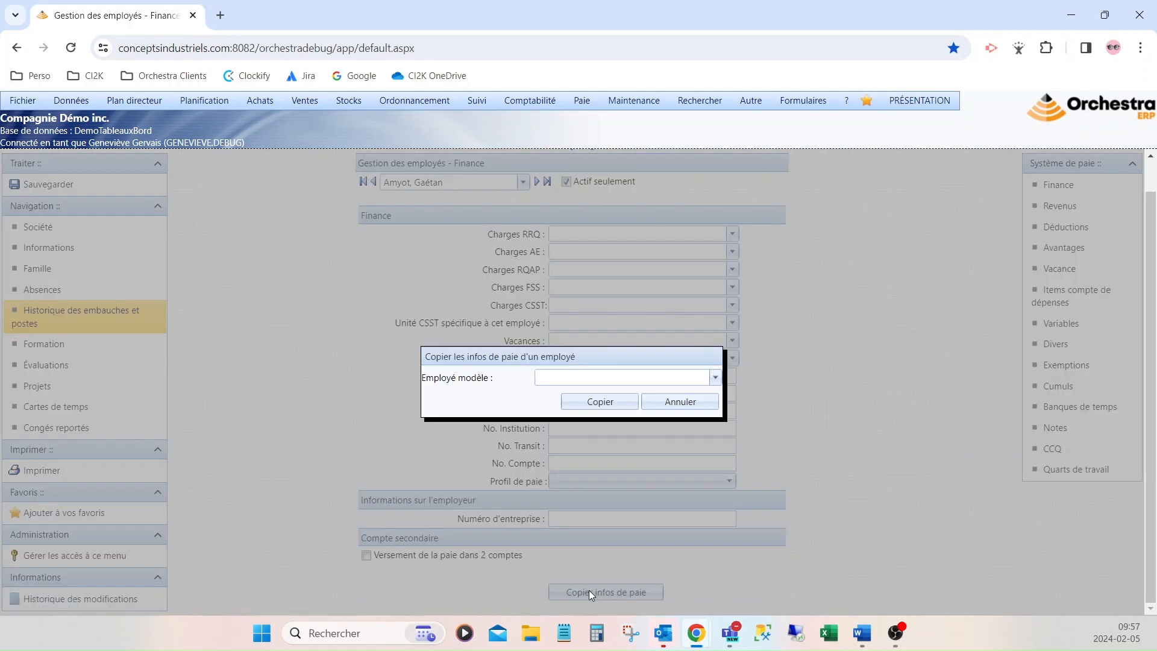
click(558, 378)
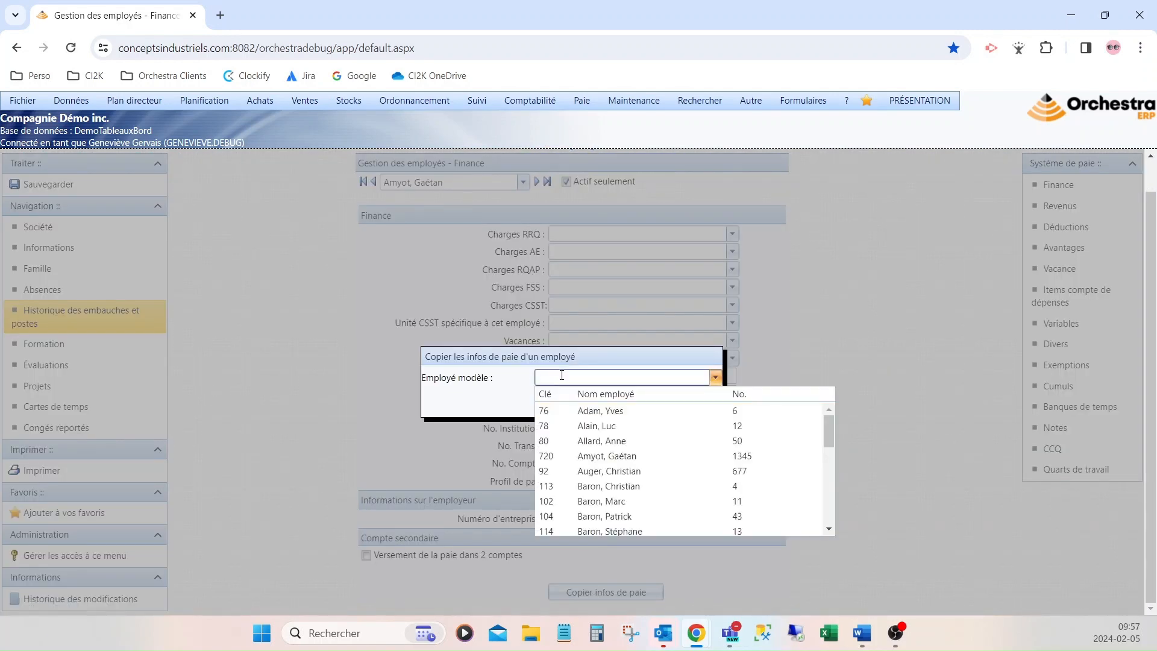
click(586, 415)
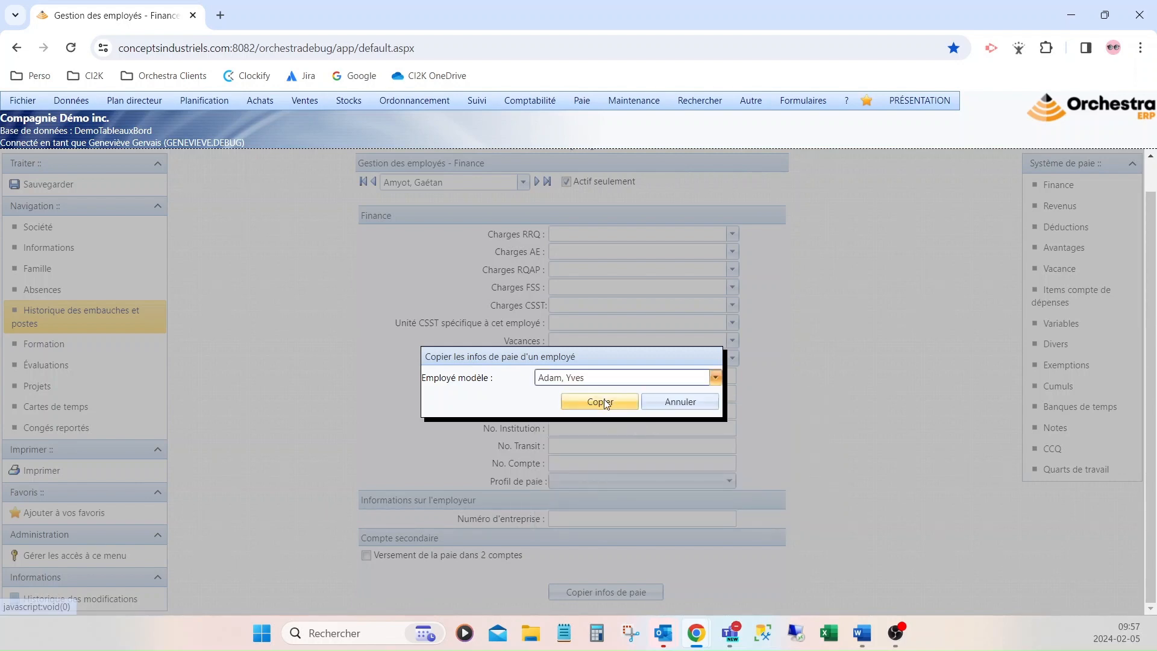
click(602, 403)
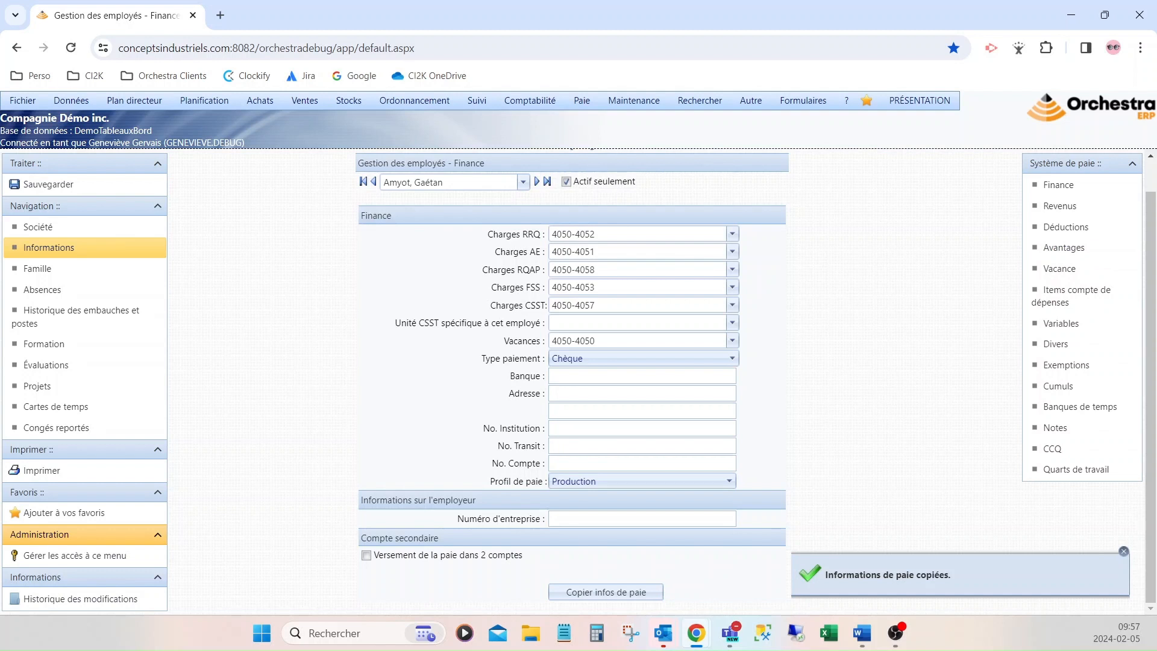
Change the payment type from Chèque to Virement and show the employee's seven revenue lines
click(639, 359)
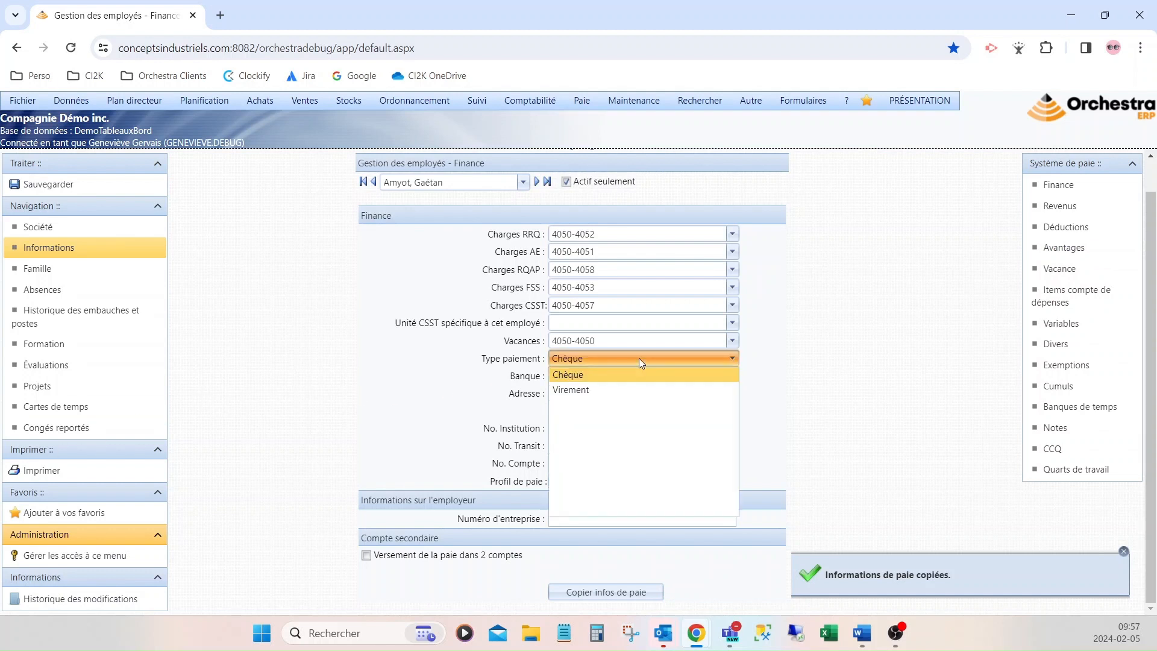
click(601, 390)
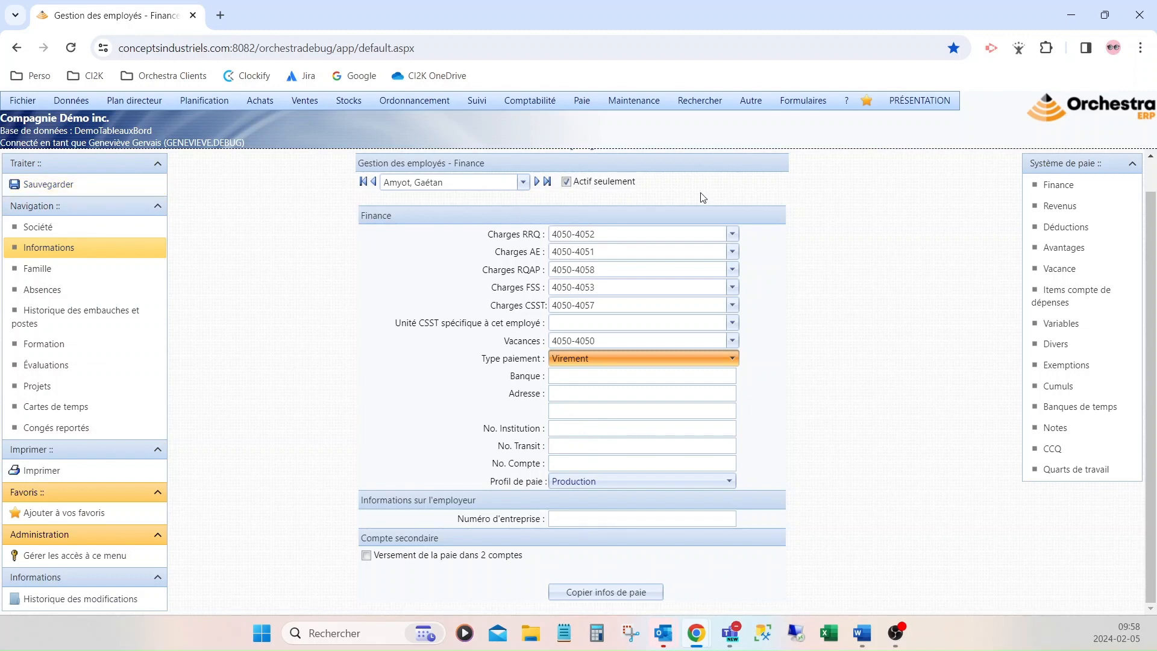
click(1055, 207)
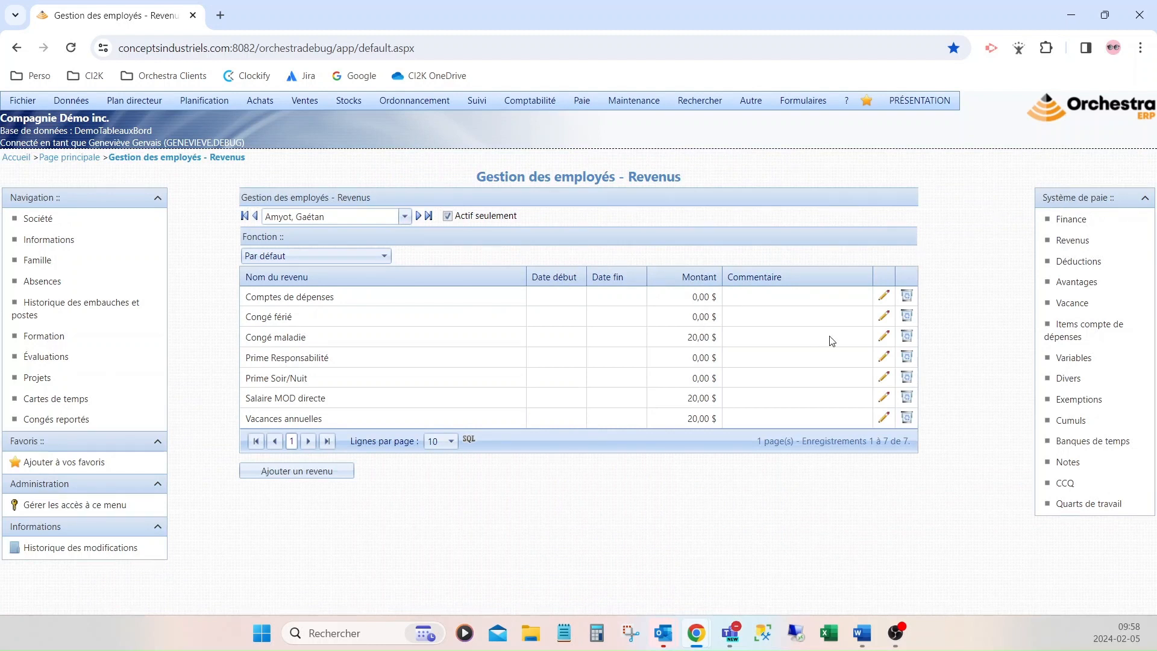
Apply Salaire MOD directe at 20,00 $ hourly with 40 maximum hours
click(885, 401)
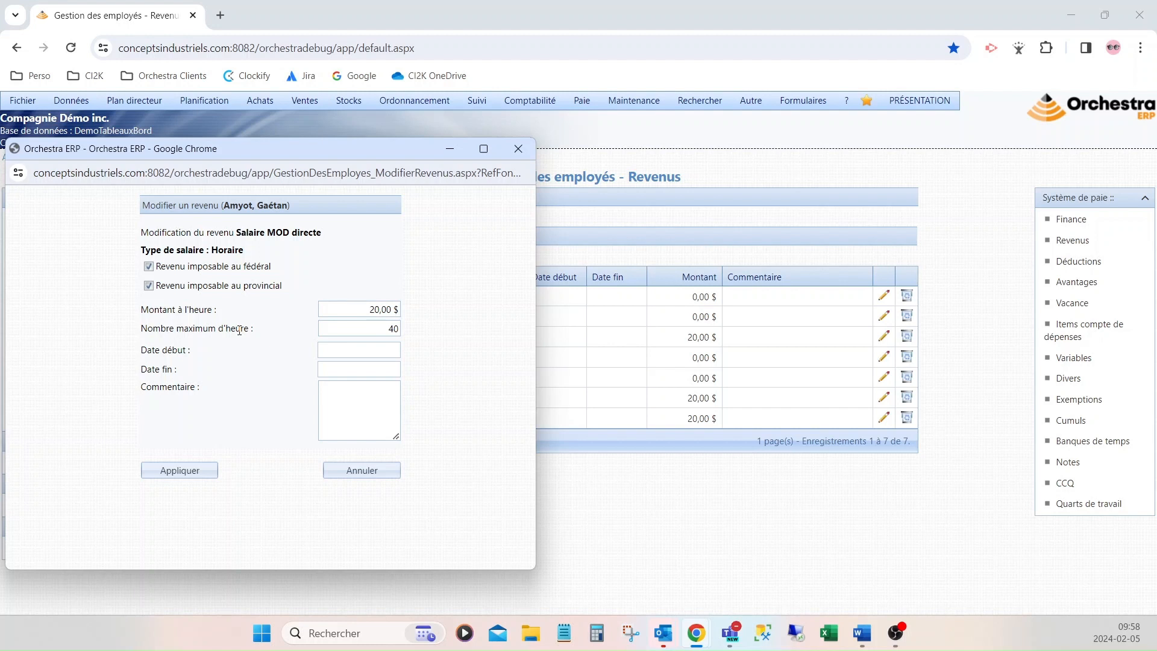
click(184, 471)
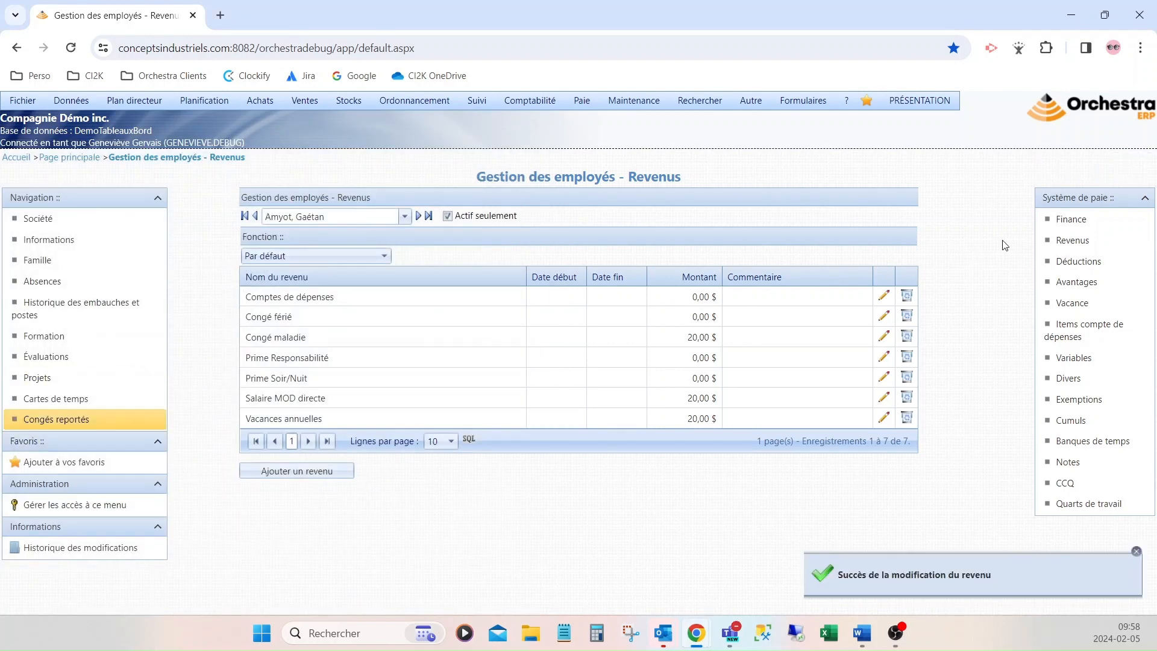
Review the employee's Déductions and Avantages, then show the Vacance page at 0,00% rate
click(1109, 265)
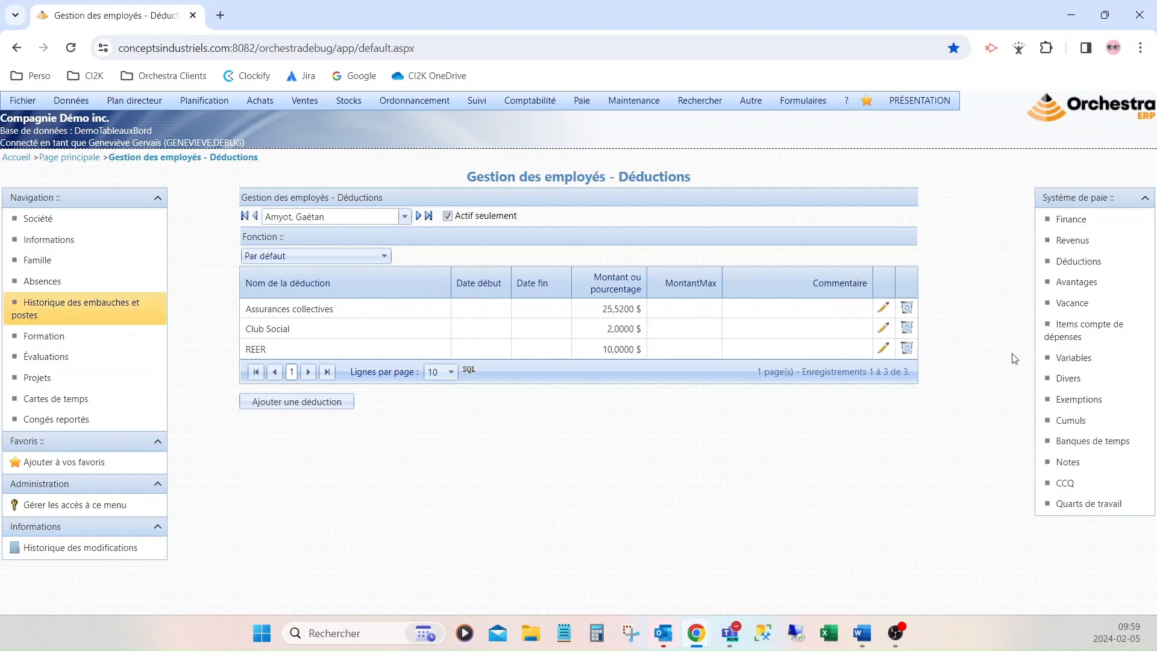
click(1076, 281)
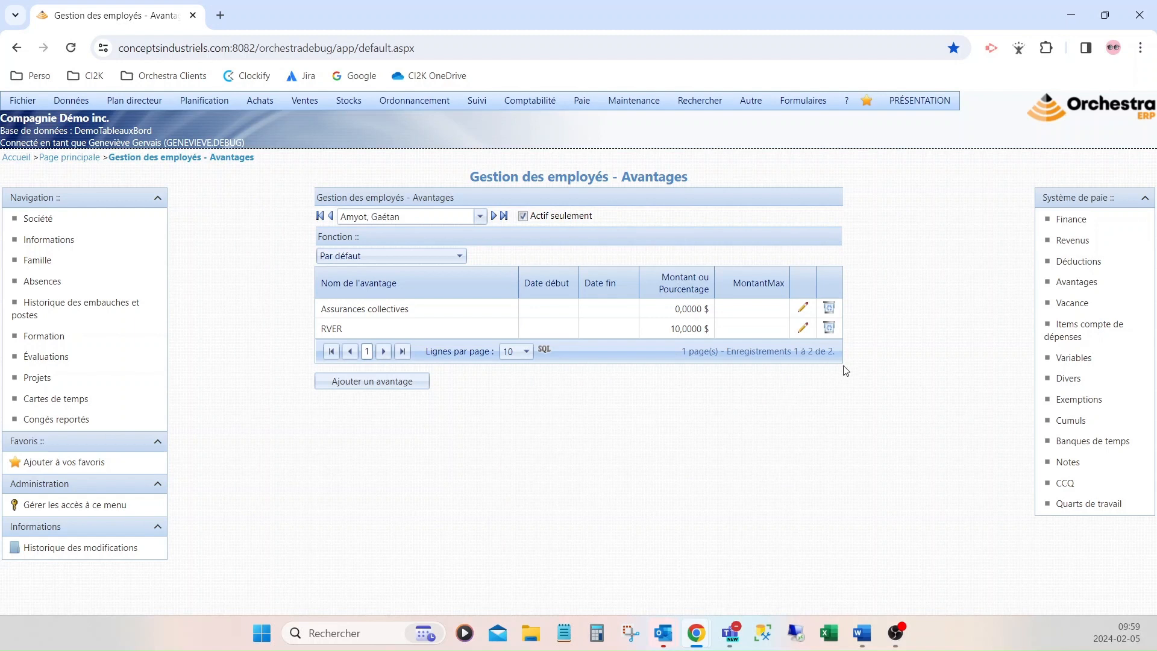
click(1095, 310)
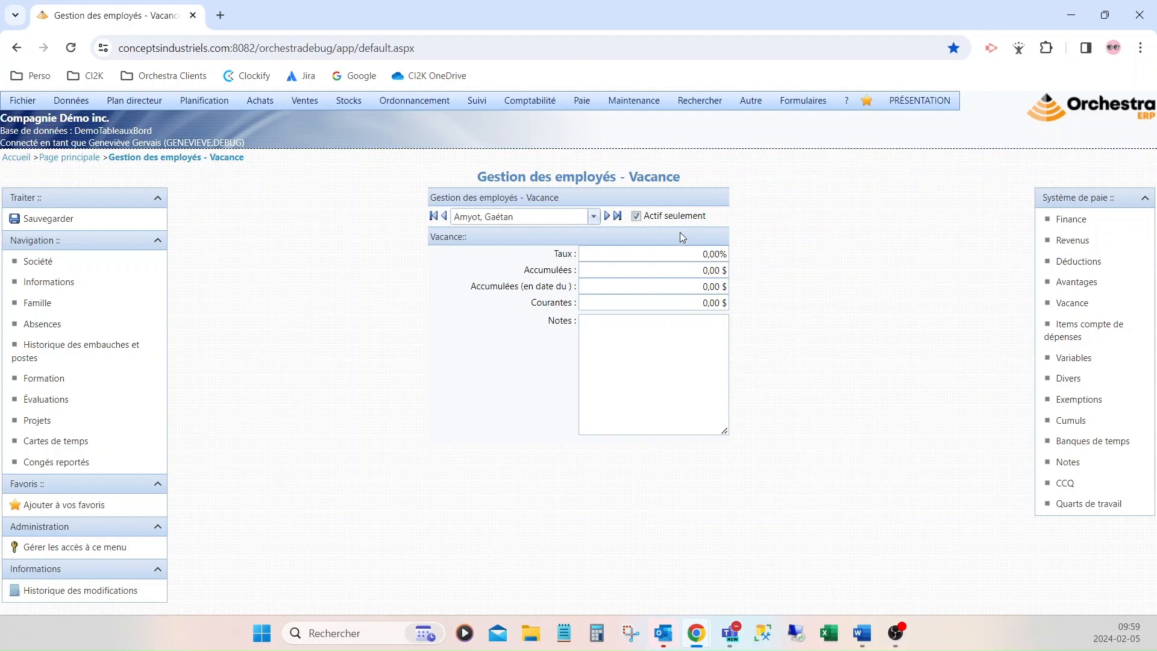
Change the vacation Taux from 0 to 4,00 % and save it
click(703, 255)
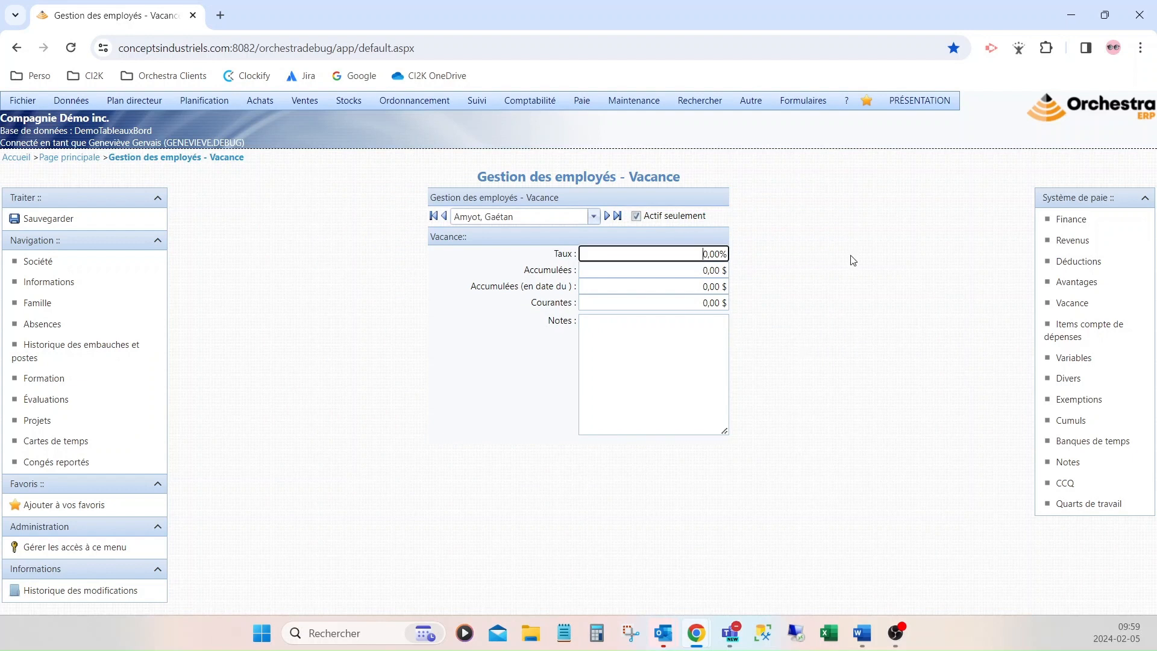
key(Delete)
text(4)
click(369, 269)
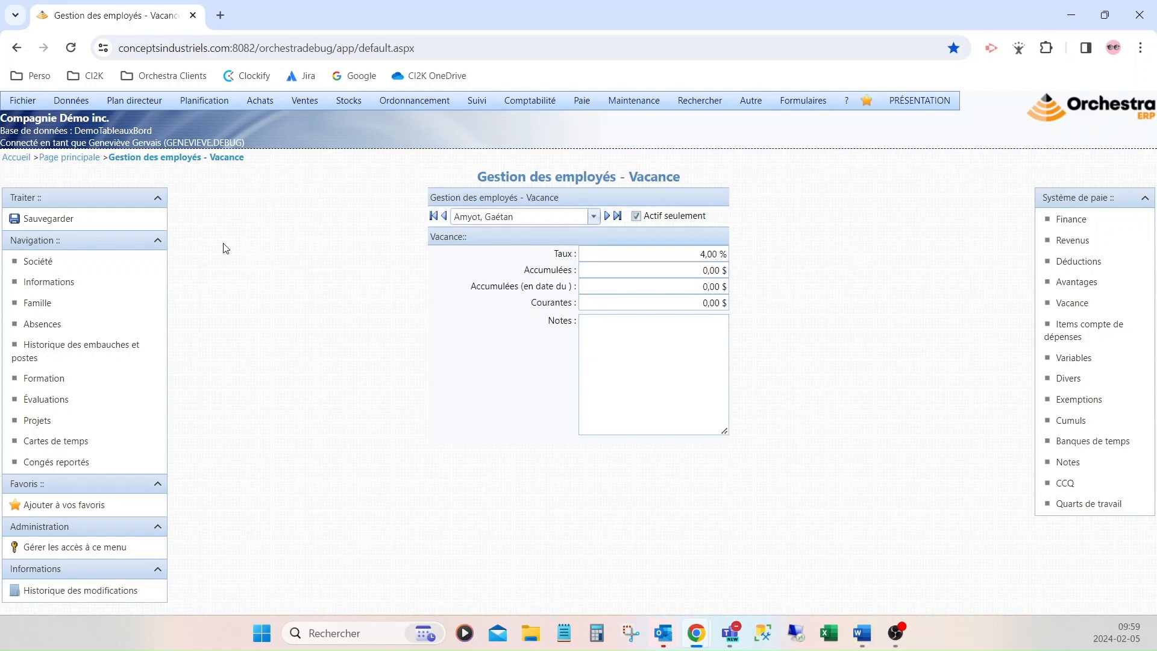
click(105, 227)
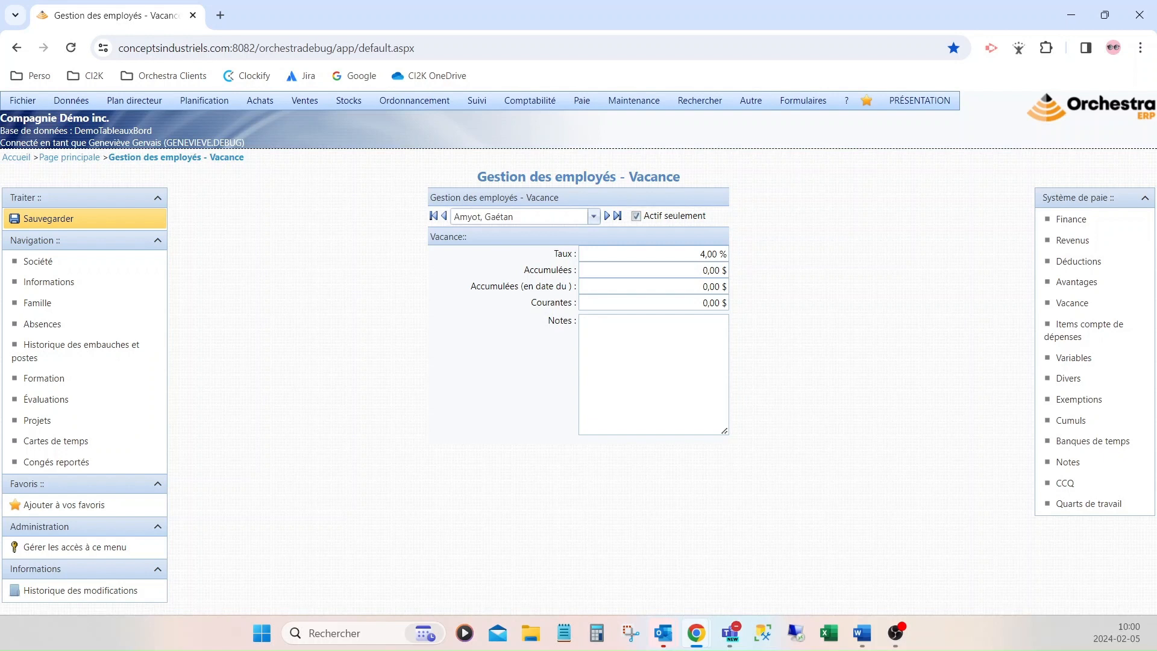
Inspect federal and provincial extra withholding and Case 45 options unchanged, then view the unchecked Exemptions
click(1067, 359)
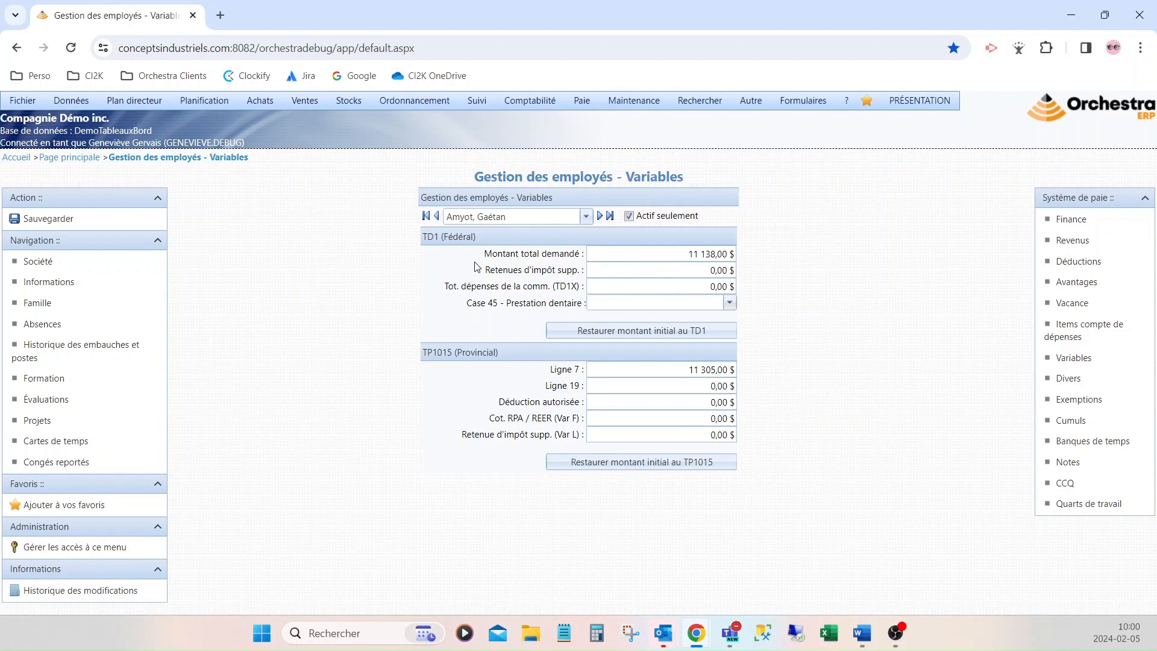
drag(482, 269, 578, 272)
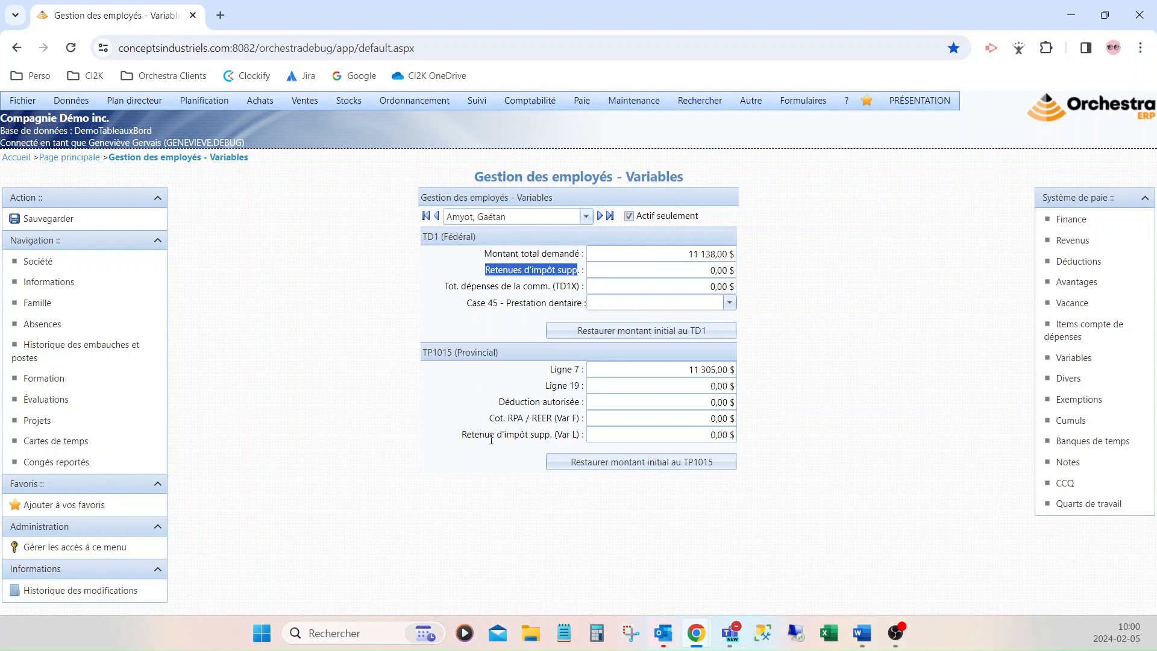
drag(490, 435, 572, 435)
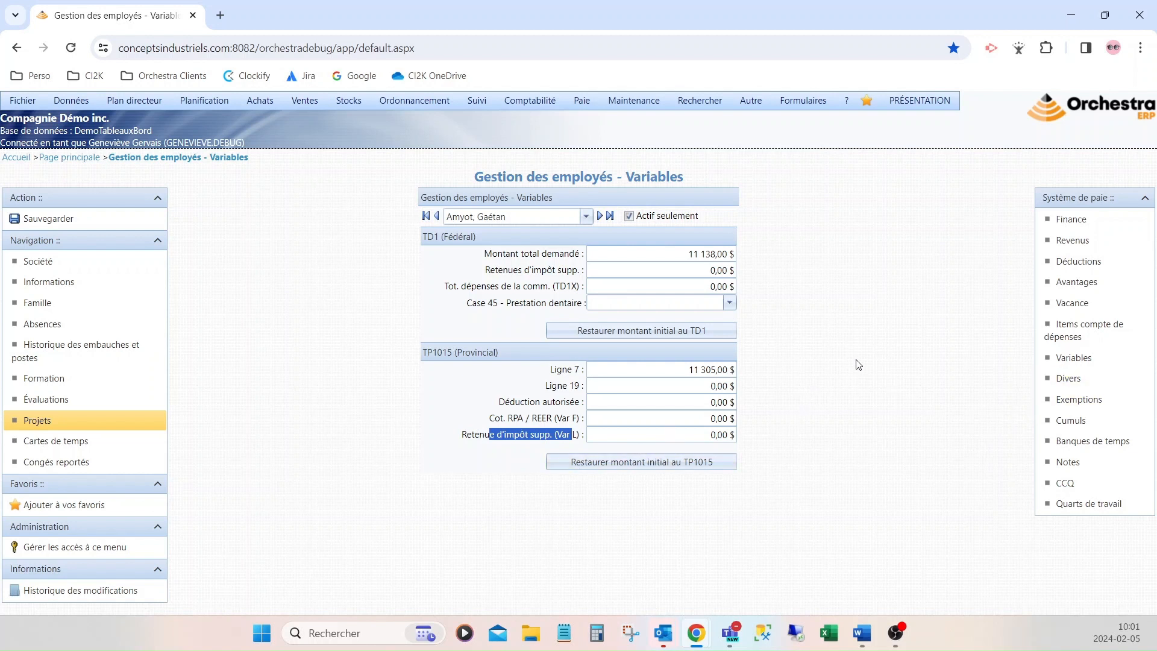
click(678, 304)
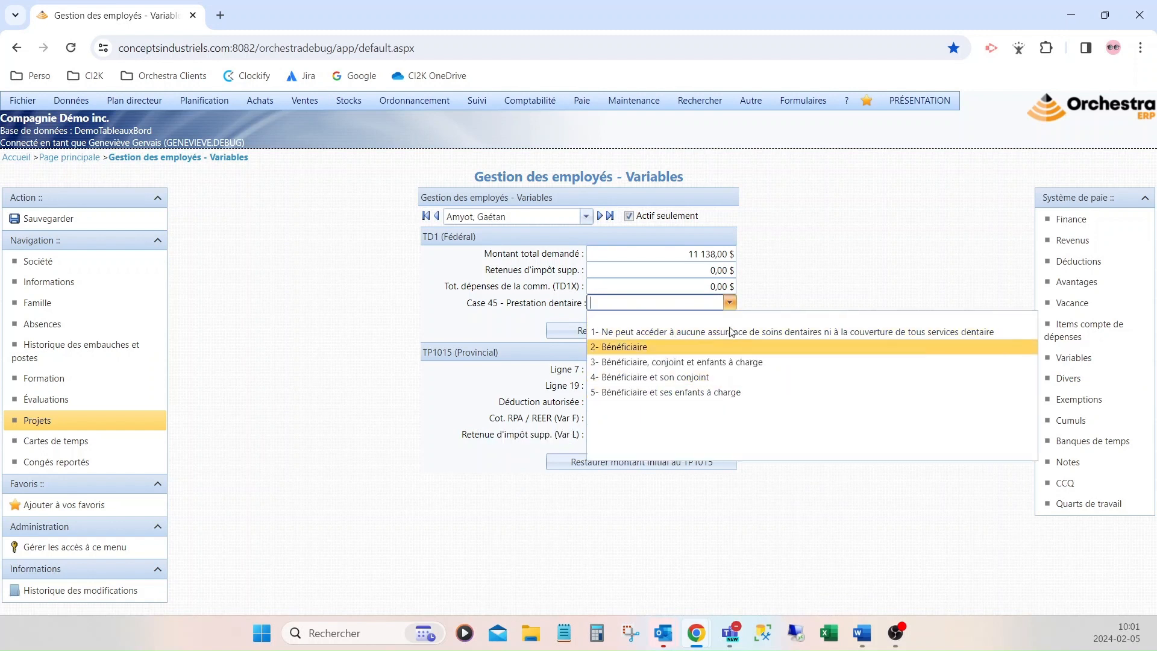
click(789, 292)
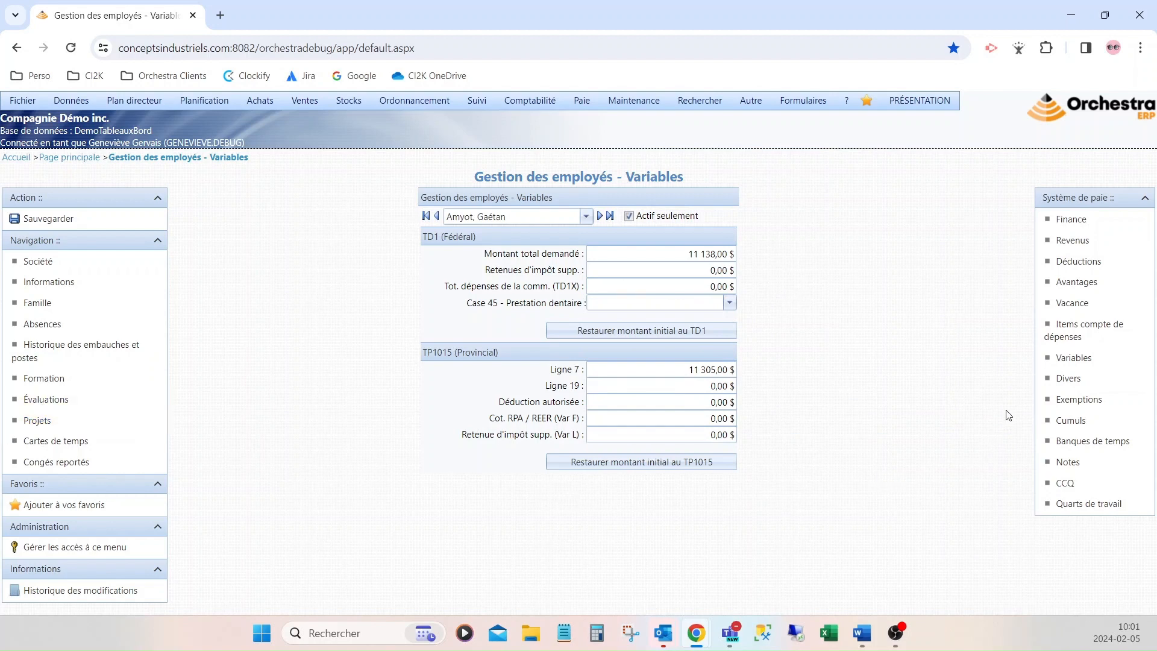
click(1064, 400)
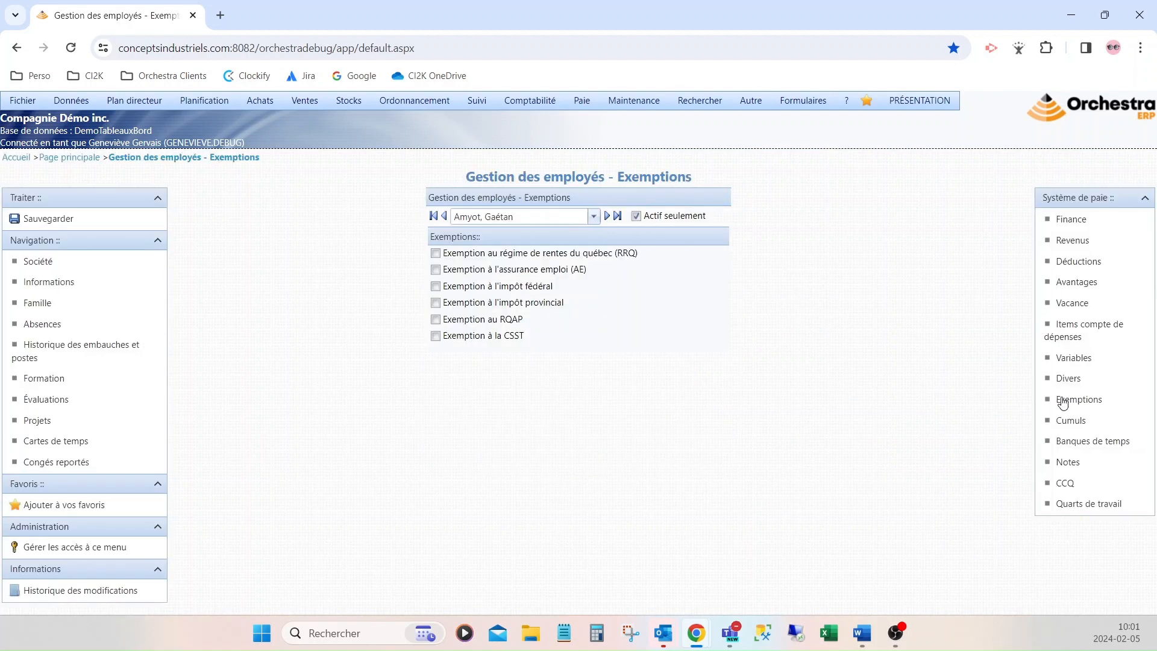